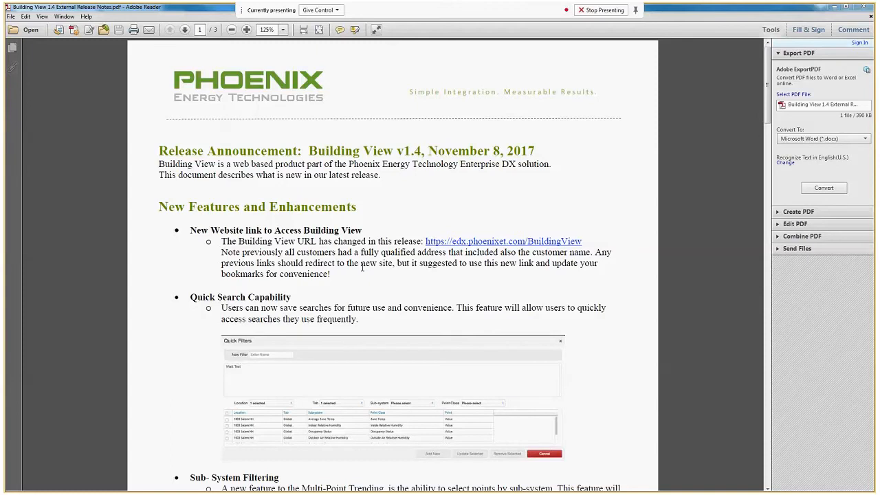
Switch from the release notes to EDX BuildingView and open Multi-Trend Charting for the 1100 Flint MI location
click(834, 6)
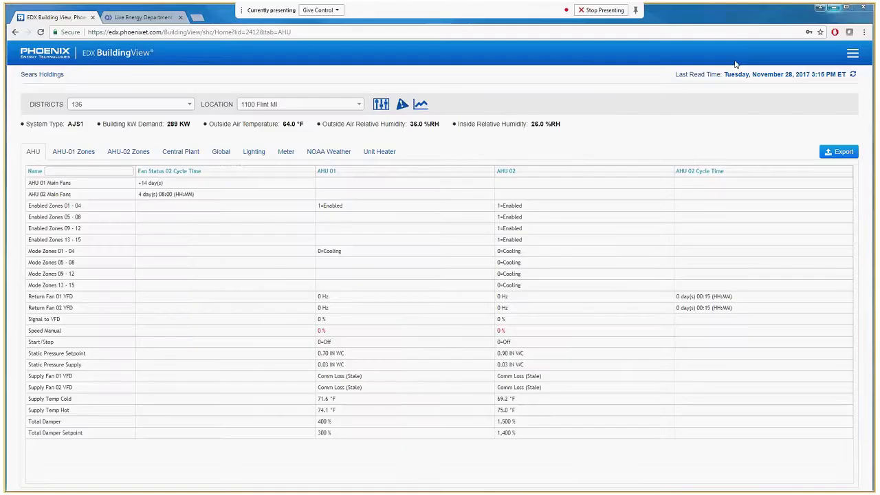
click(421, 105)
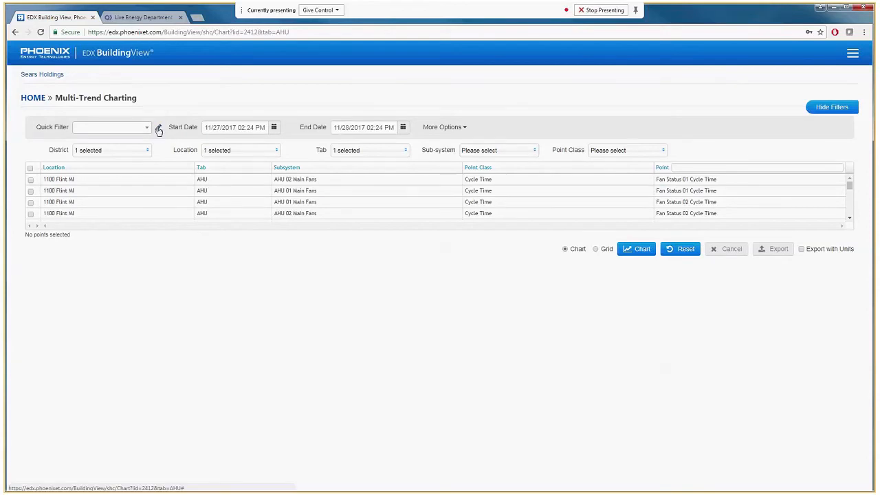
click(146, 128)
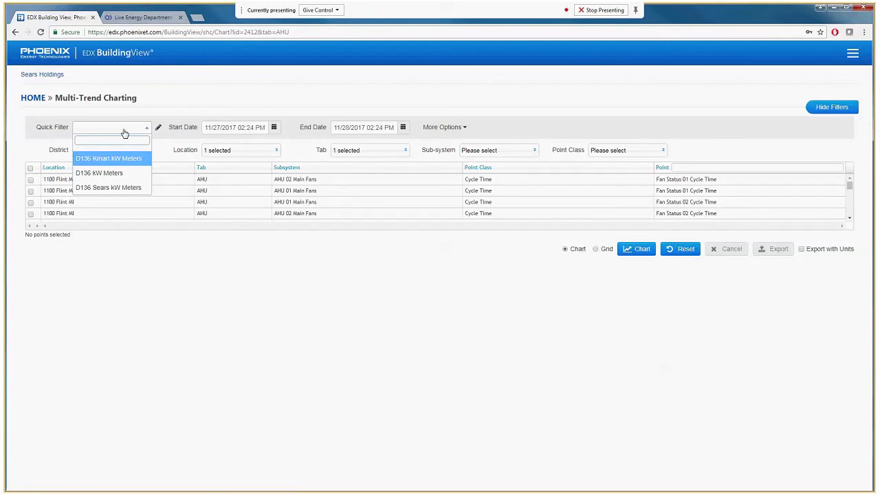
click(280, 253)
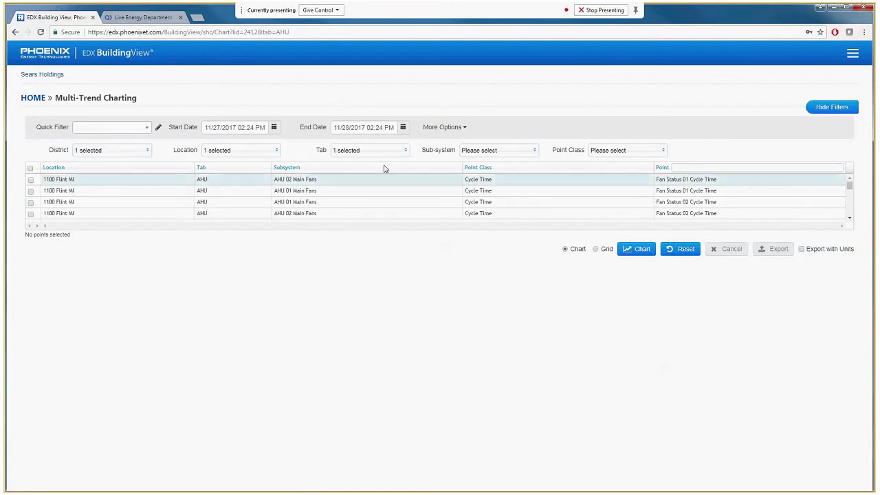
click(459, 131)
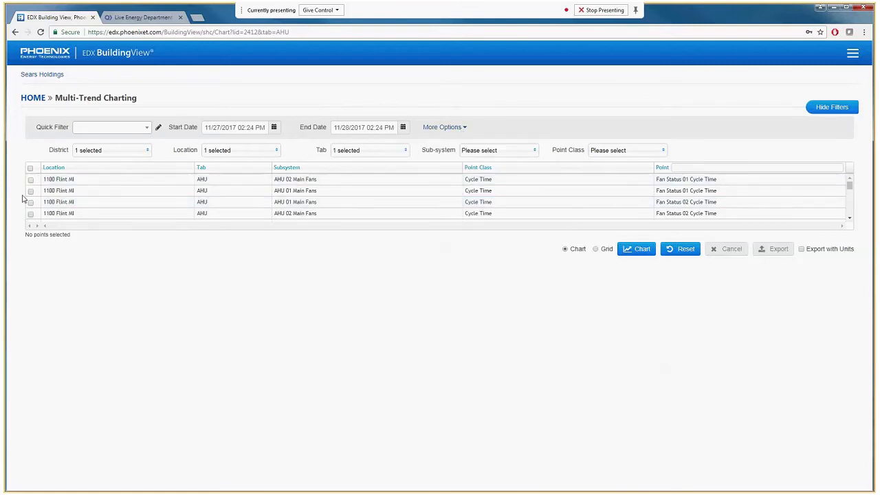
click(30, 169)
click(31, 169)
Set the chart's start date to 07/09/2017
click(274, 129)
click(278, 144)
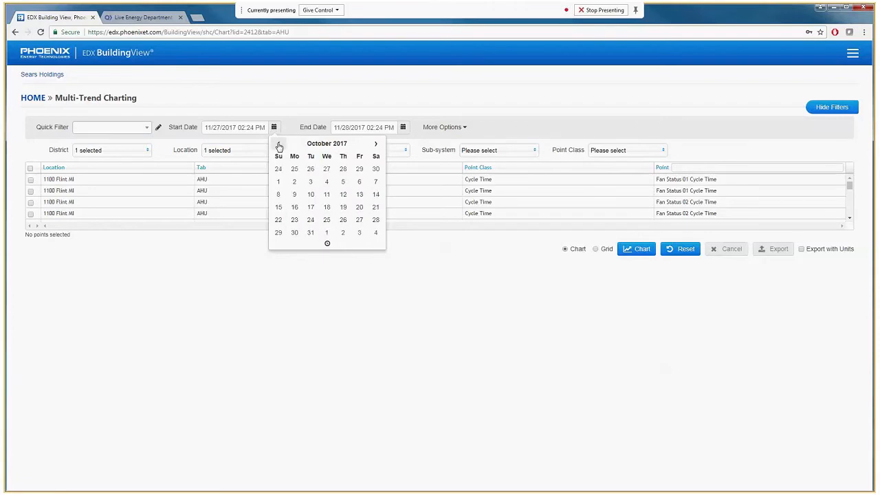
click(279, 145)
click(278, 144)
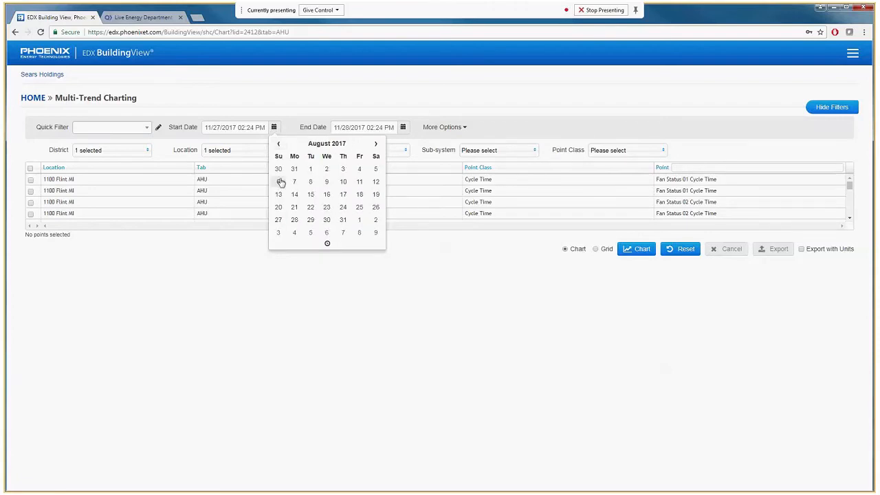
click(278, 145)
click(278, 194)
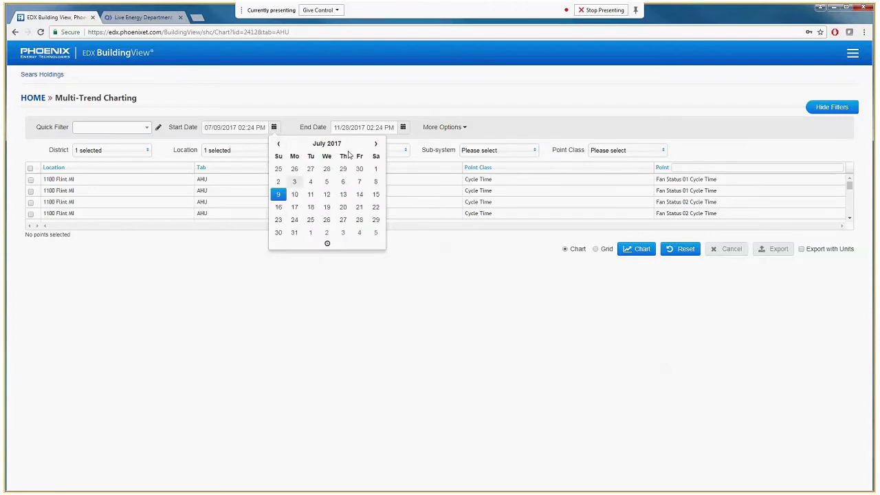
Set the chart's end date to 07/15/2017
click(404, 128)
click(407, 146)
click(408, 146)
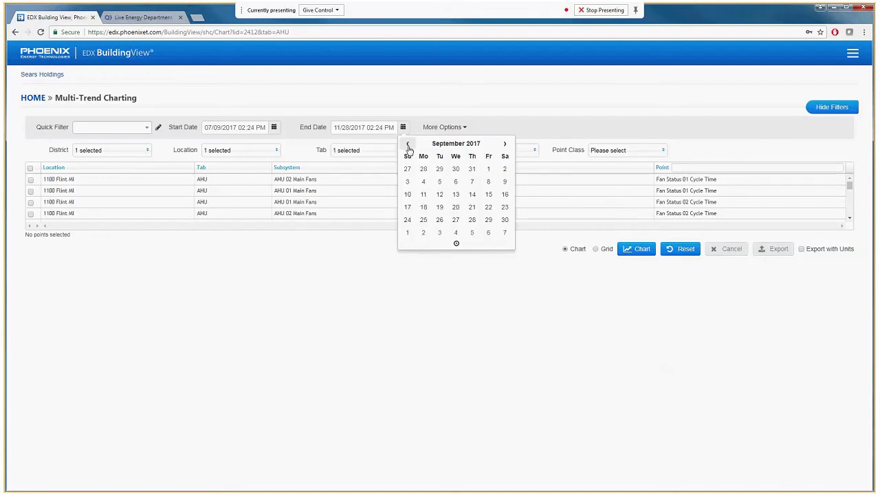
click(408, 145)
click(408, 144)
click(504, 194)
click(169, 154)
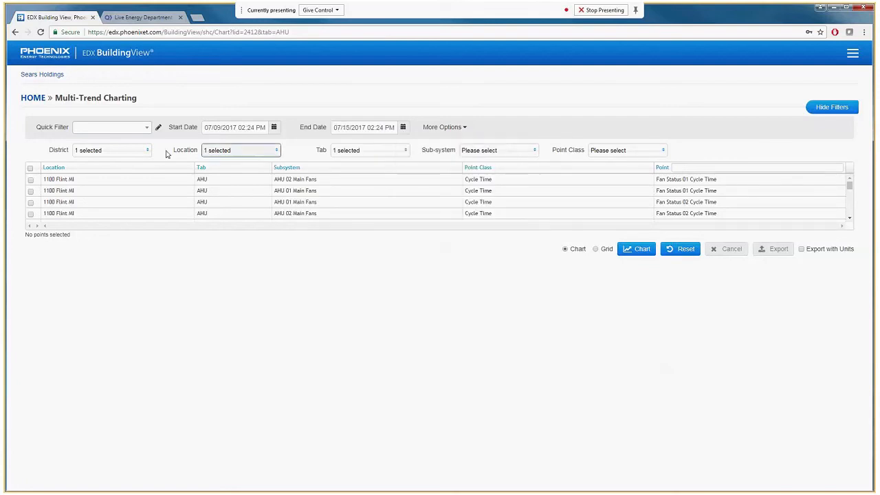
Set the location filter to 7246 Richmond IN only, removing 1100 Flint MI from the selection
click(272, 150)
click(316, 171)
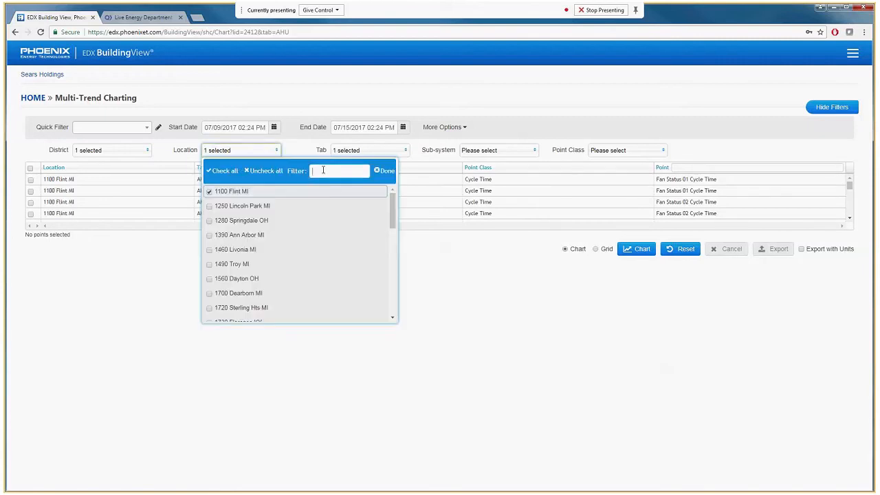
text(7246)
click(234, 195)
click(385, 171)
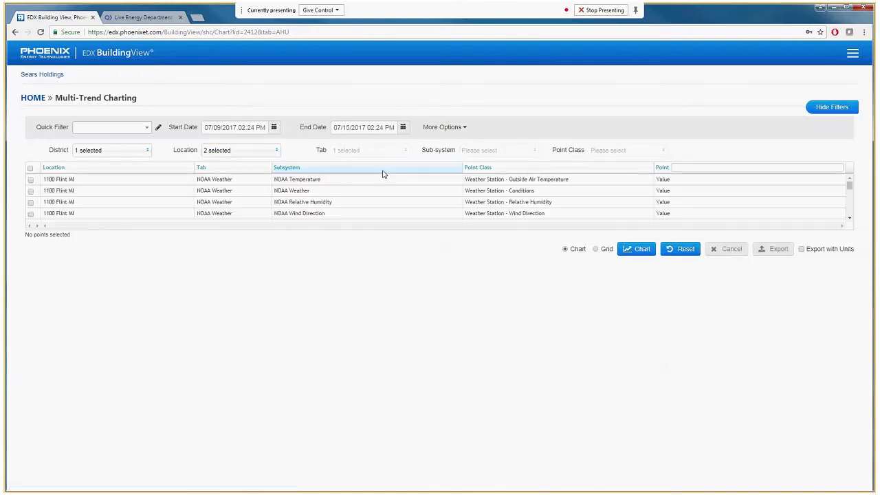
click(243, 152)
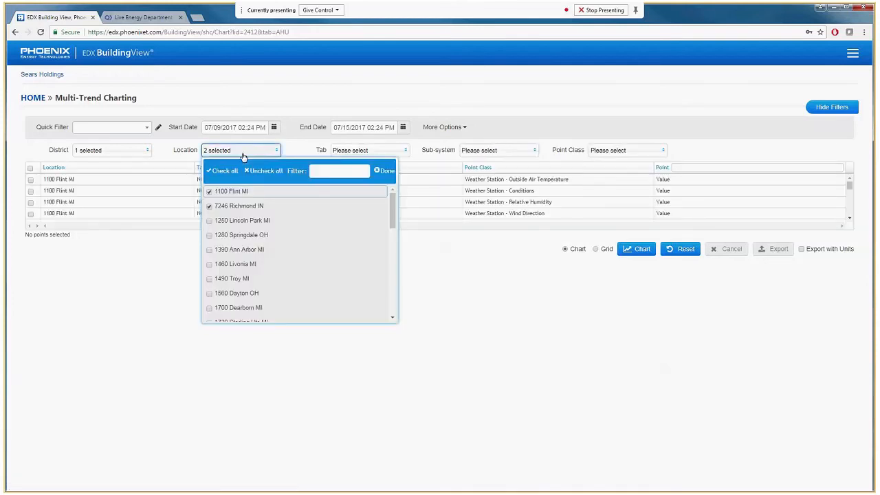
click(209, 193)
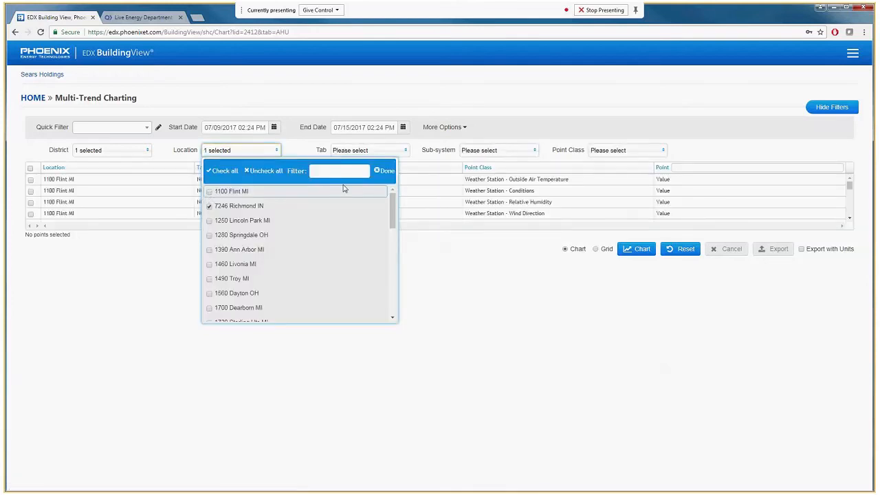
click(384, 170)
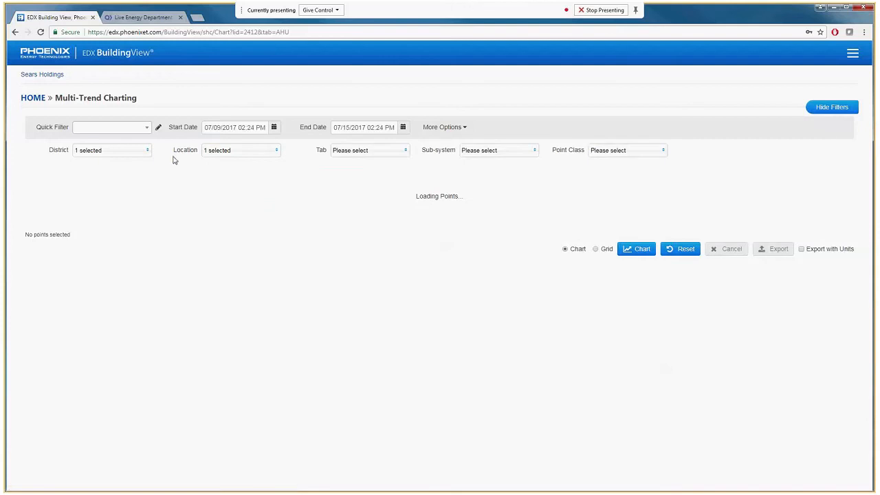
Limit the Tab filter to RTU and include all of its sub-systems
click(358, 151)
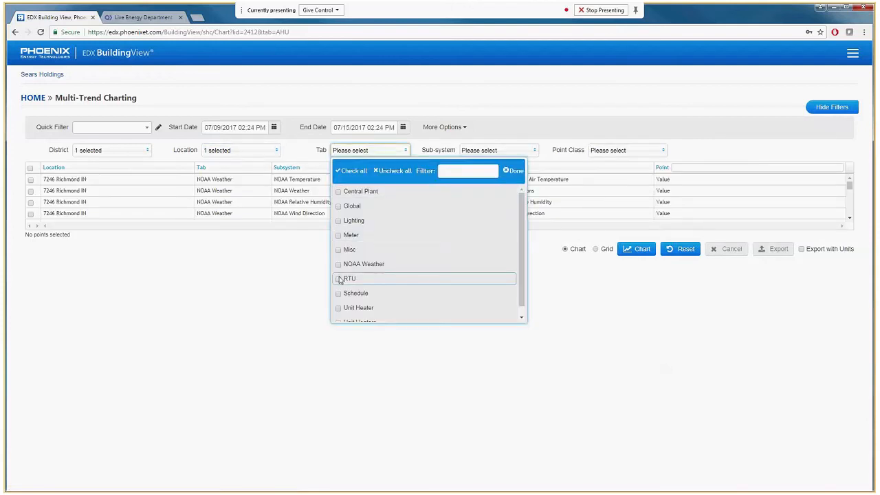
click(340, 280)
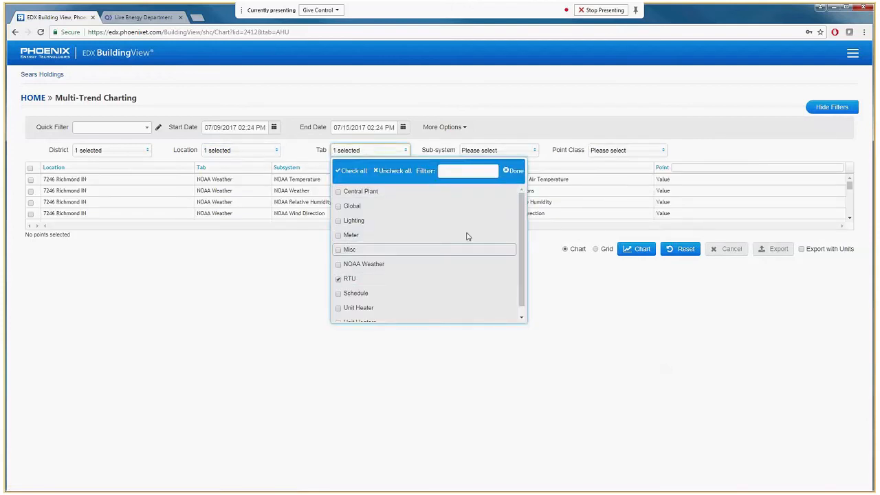
click(490, 151)
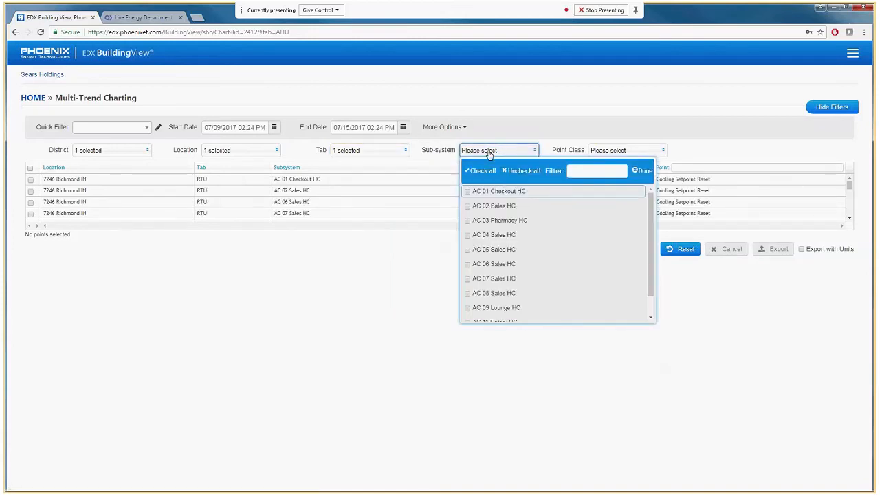
click(481, 171)
click(645, 171)
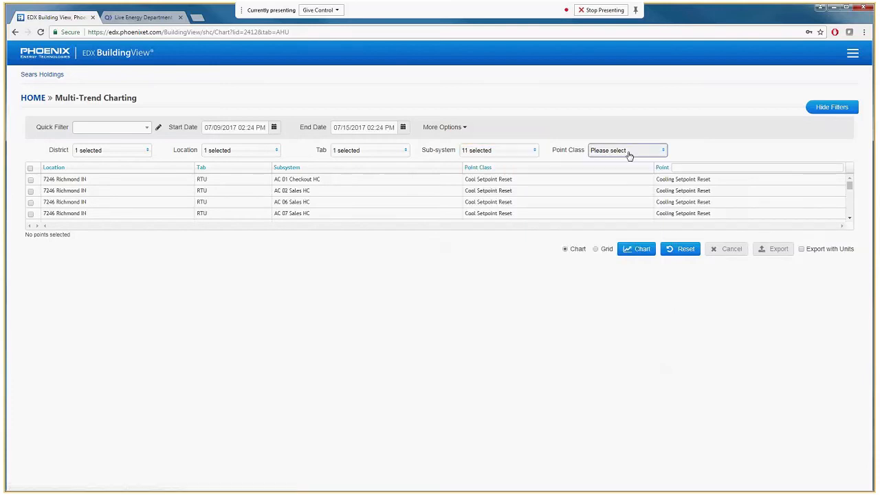
Limit the point class to Supply Air Temp and chart all the listed points
click(627, 150)
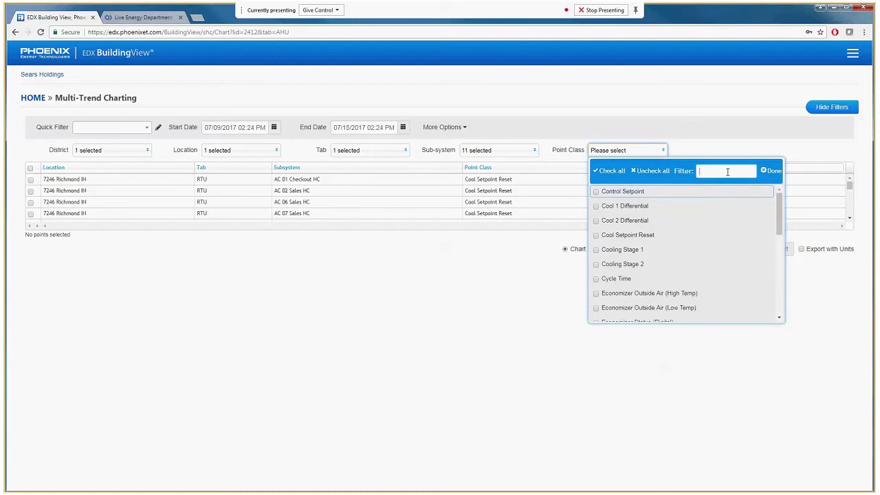
text(sup)
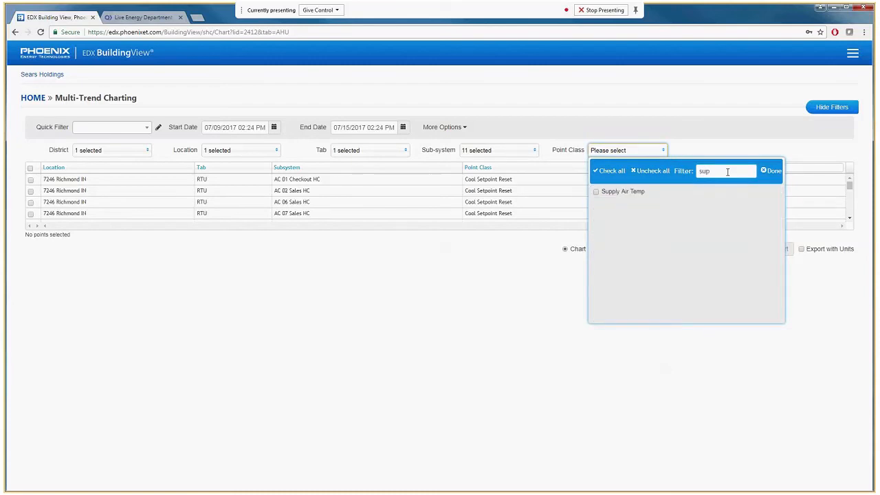
click(595, 191)
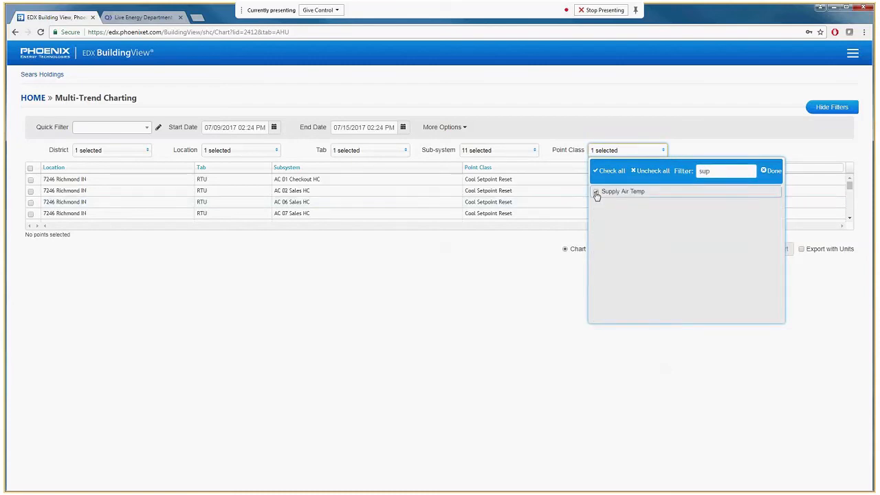
click(773, 171)
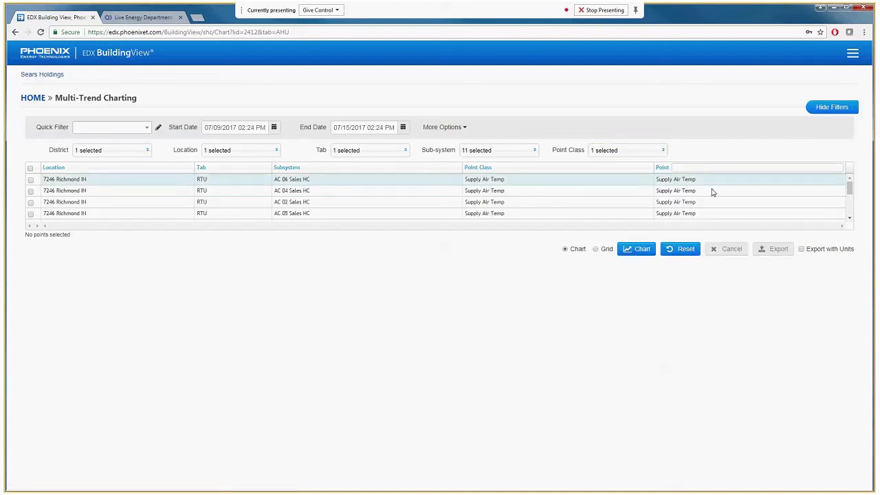
click(30, 168)
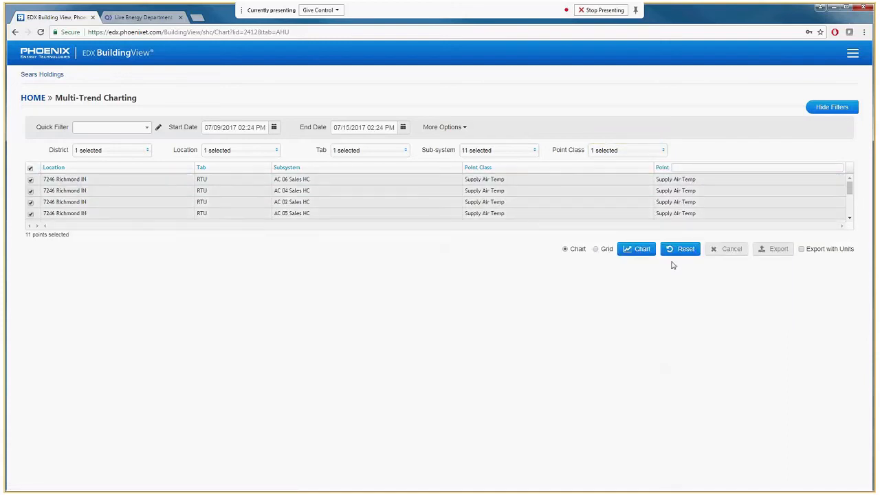
click(638, 252)
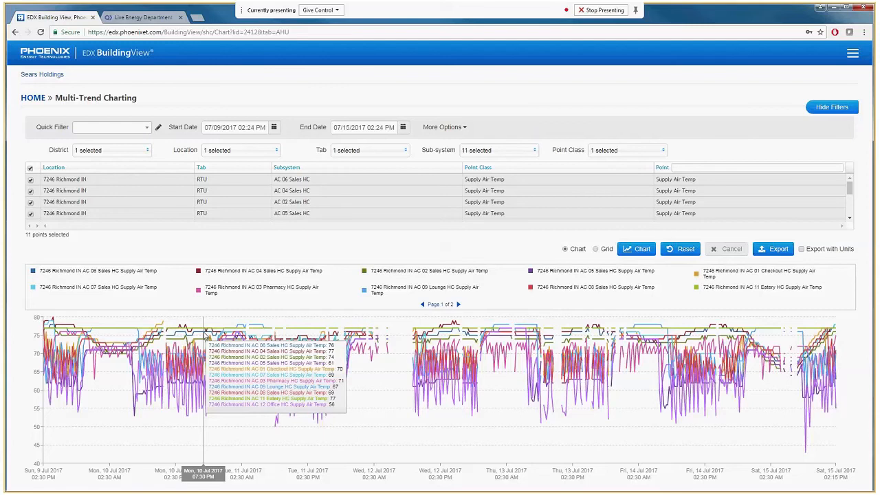
Reduce the charted points to only the AC 06 Sales HC supply air temperature
click(30, 167)
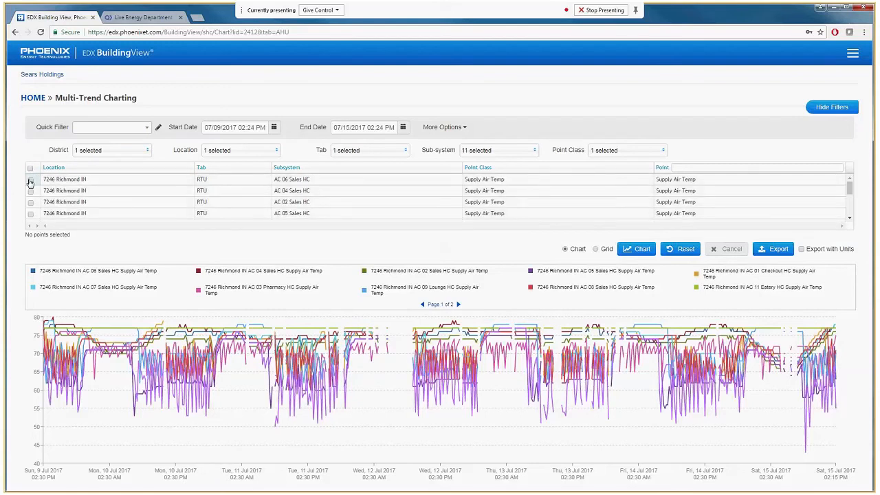
click(30, 180)
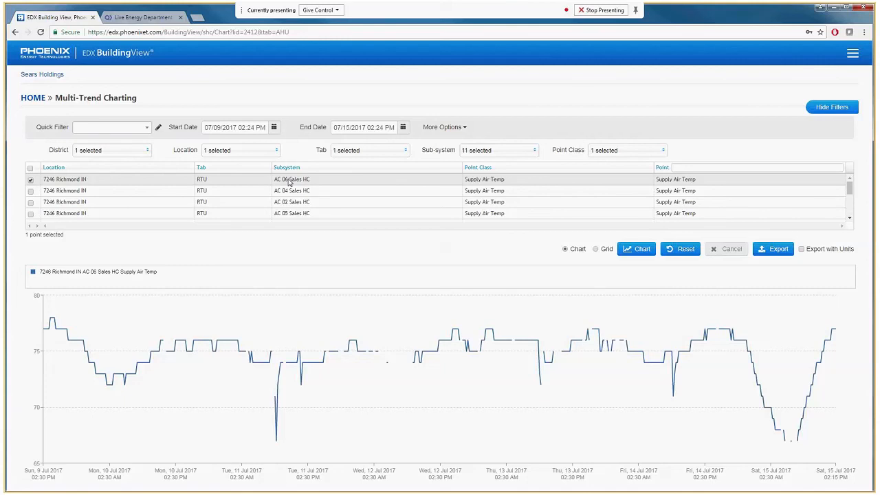
Enable the overlay with a start date of 07/16/2017 and redraw the chart to compare the two periods
click(443, 129)
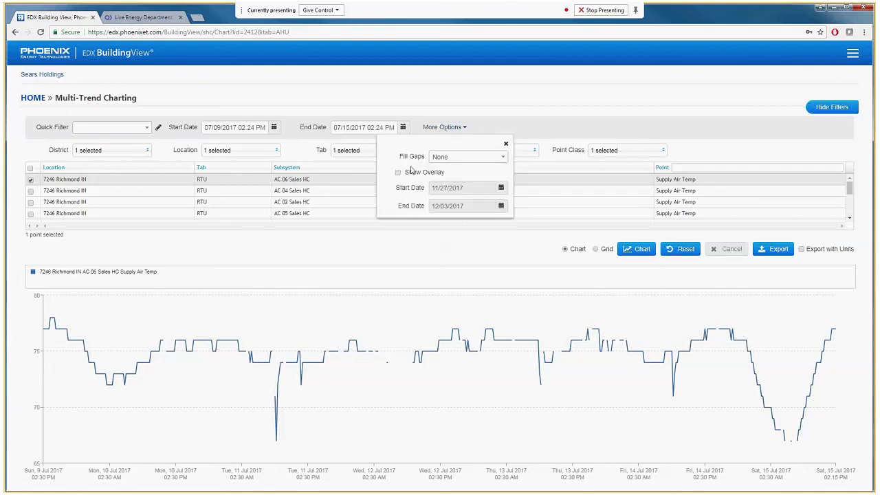
click(410, 175)
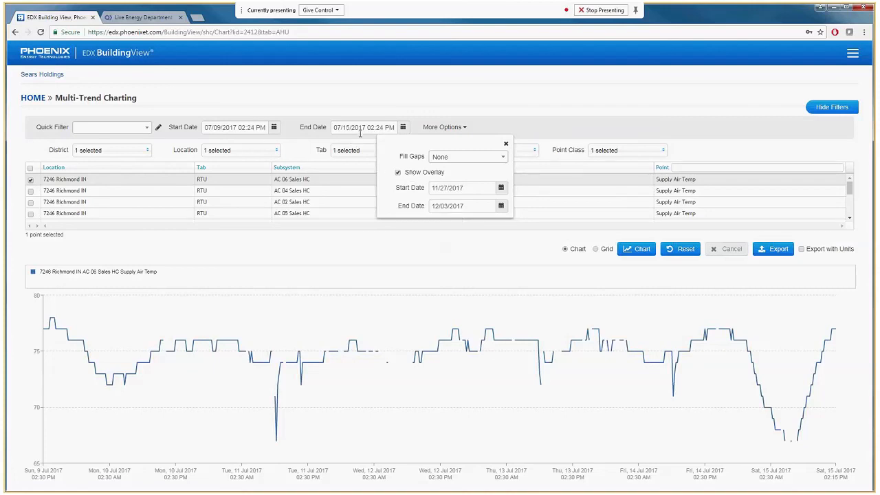
click(501, 188)
click(507, 205)
click(506, 205)
click(506, 204)
click(506, 204)
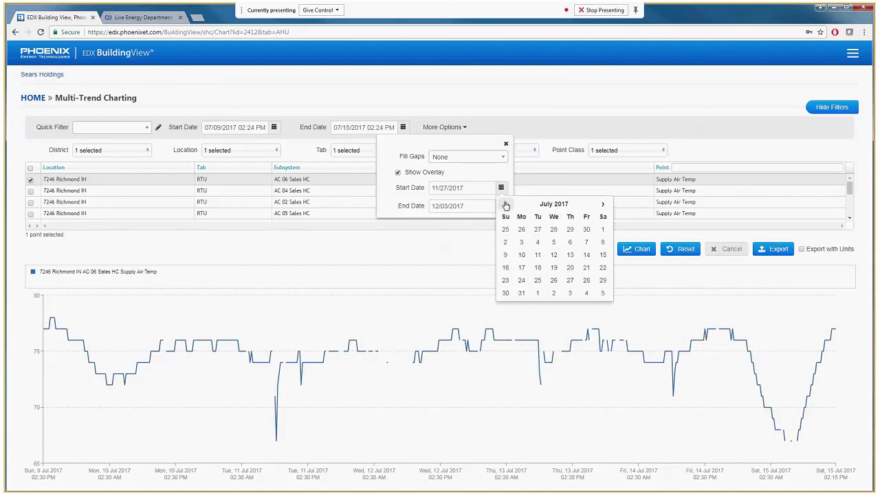
click(506, 269)
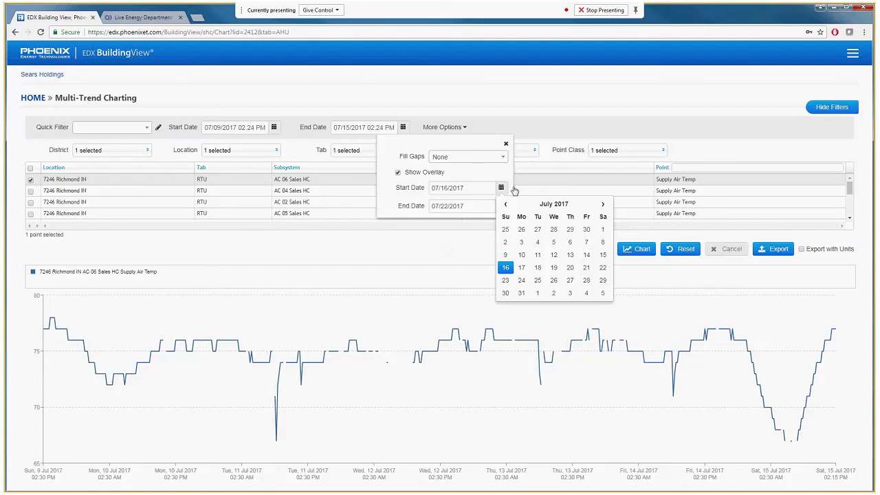
click(641, 250)
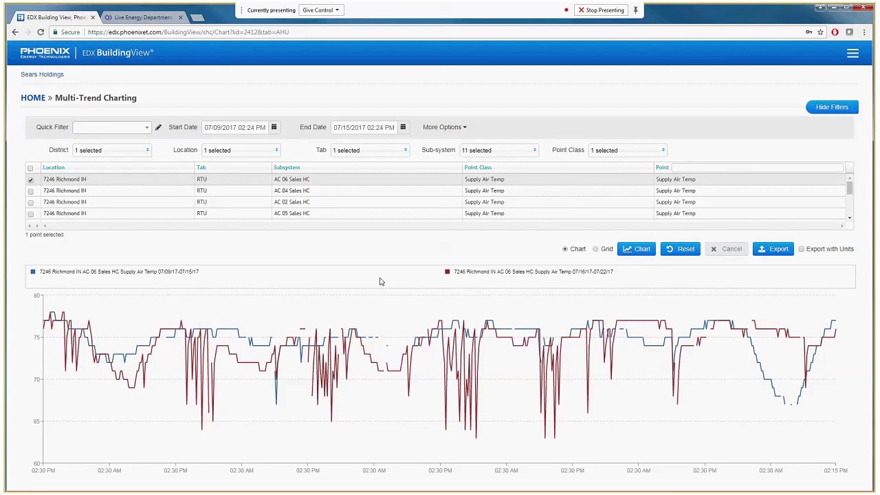
Set Fill Gaps to 30 minutes and redraw the overlay chart
click(444, 127)
click(439, 157)
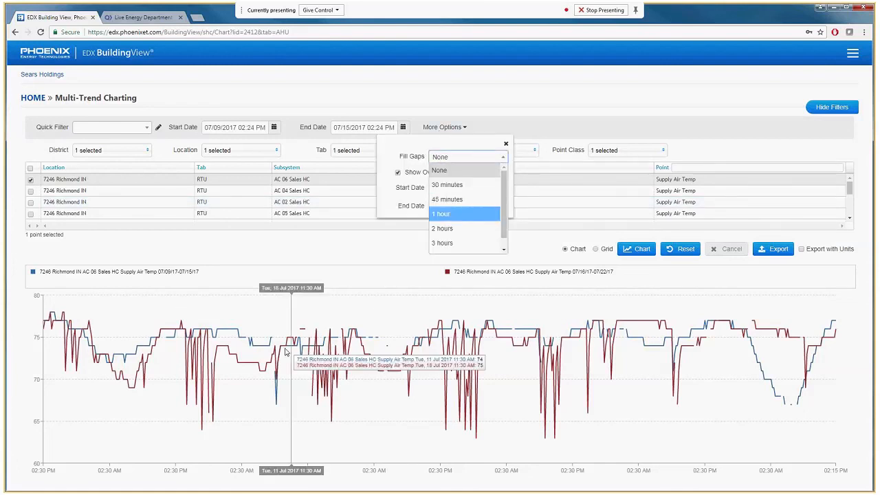
click(459, 185)
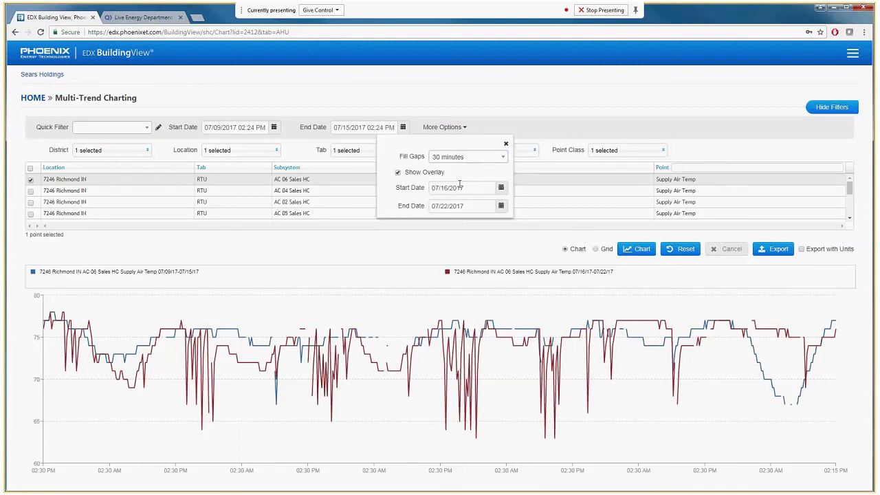
click(630, 252)
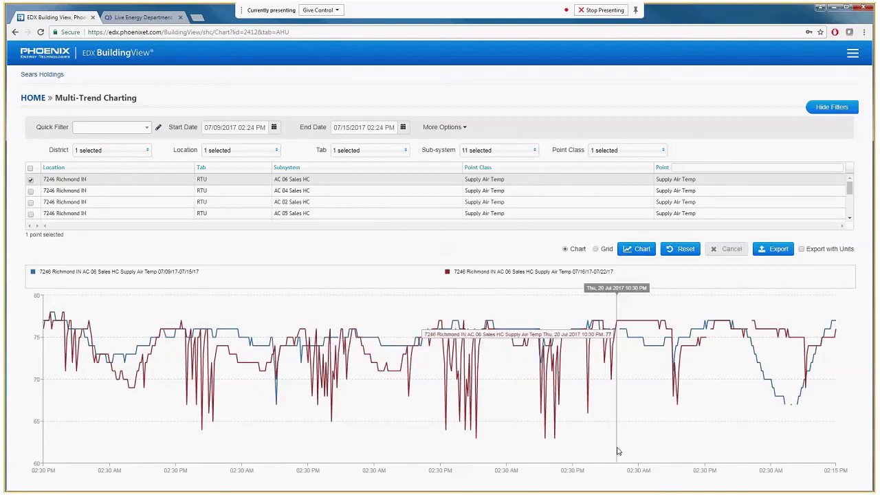